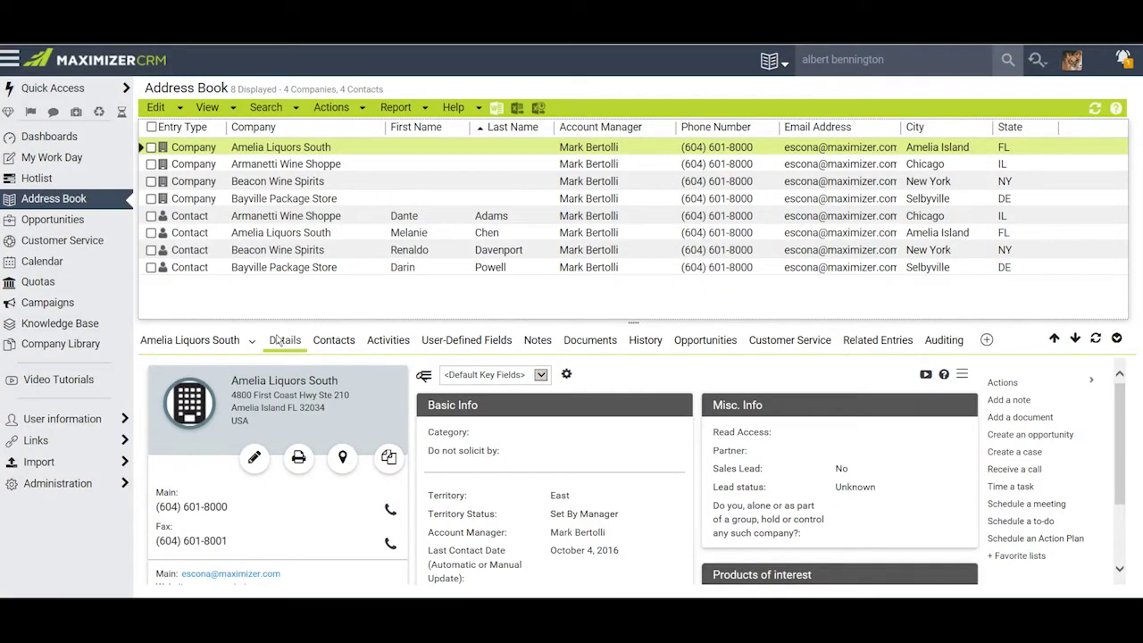
# Run a contacts-only first-name search that replaces the Address Book list with its result.
pyautogui.click(265, 107)
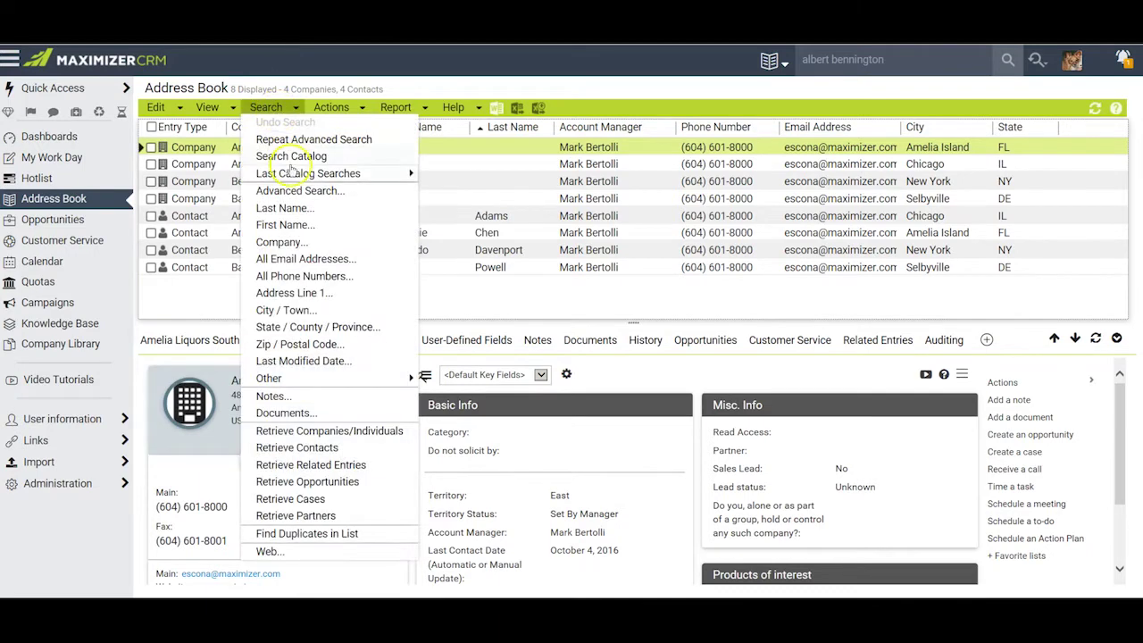
pyautogui.click(286, 224)
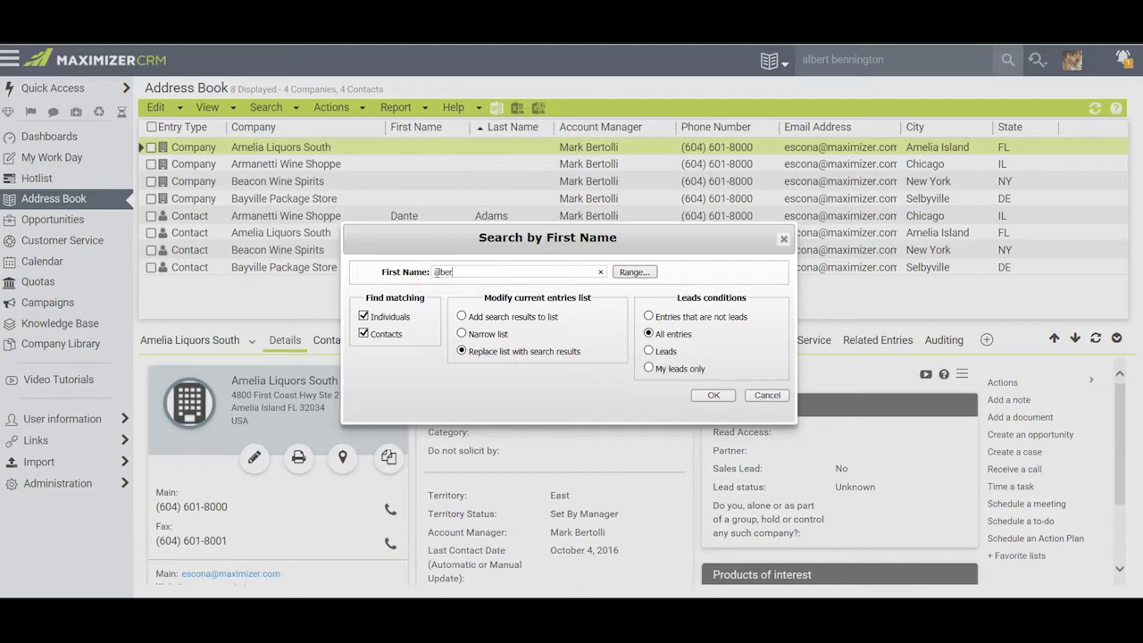
pyautogui.click(364, 316)
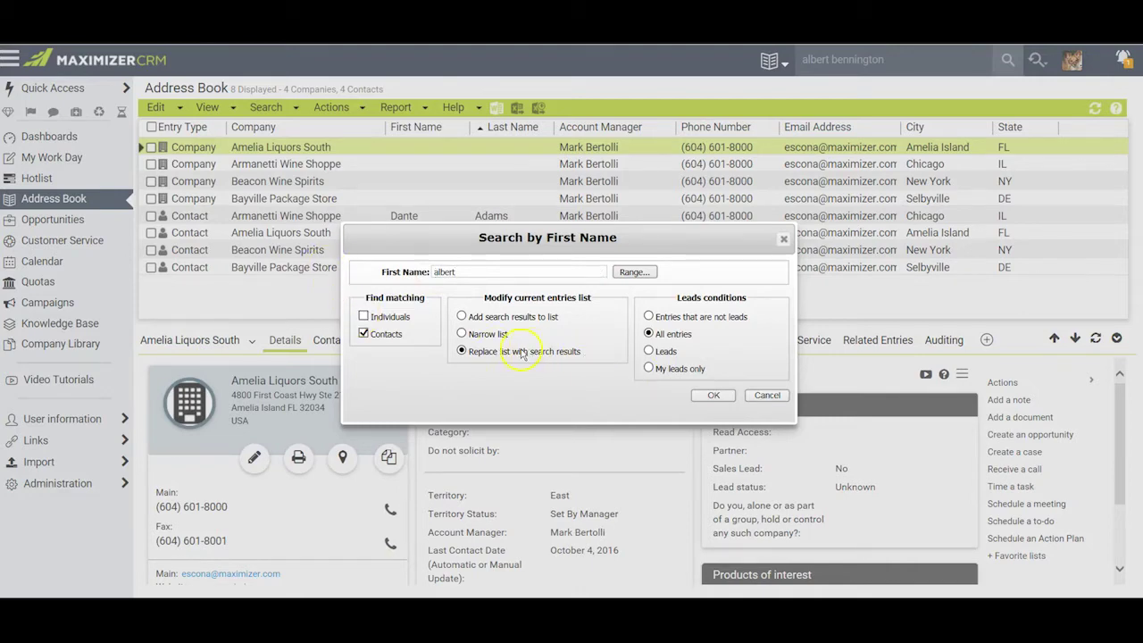
pyautogui.click(714, 394)
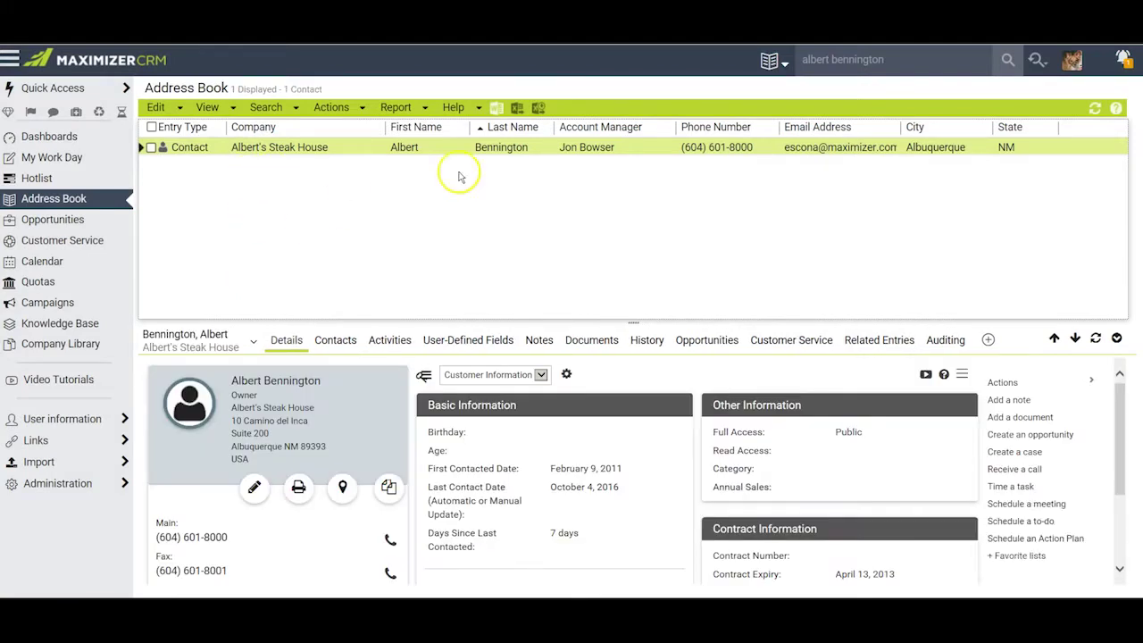
# Run two more first-name searches, adding each match to the current list.
pyautogui.click(265, 107)
pyautogui.click(286, 225)
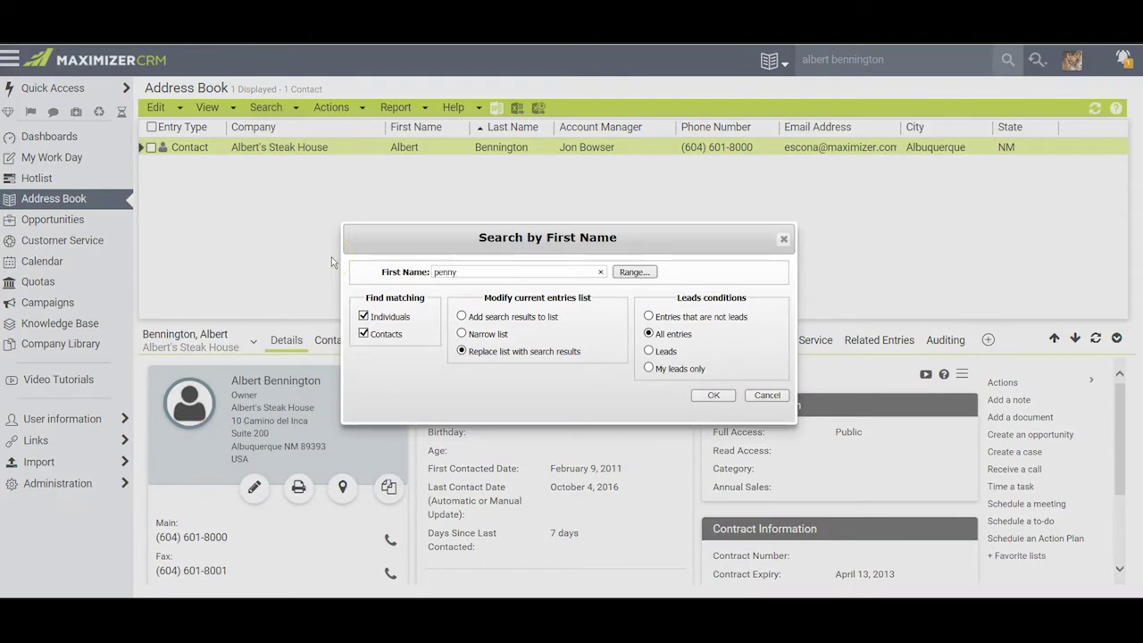
pyautogui.click(364, 316)
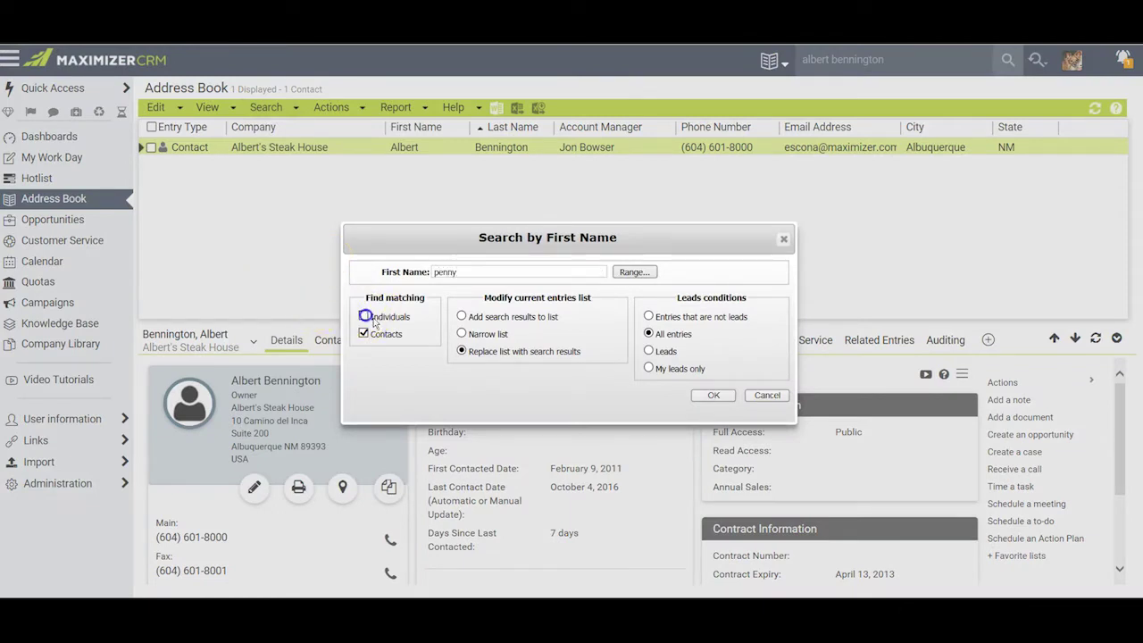
pyautogui.click(462, 317)
pyautogui.click(714, 395)
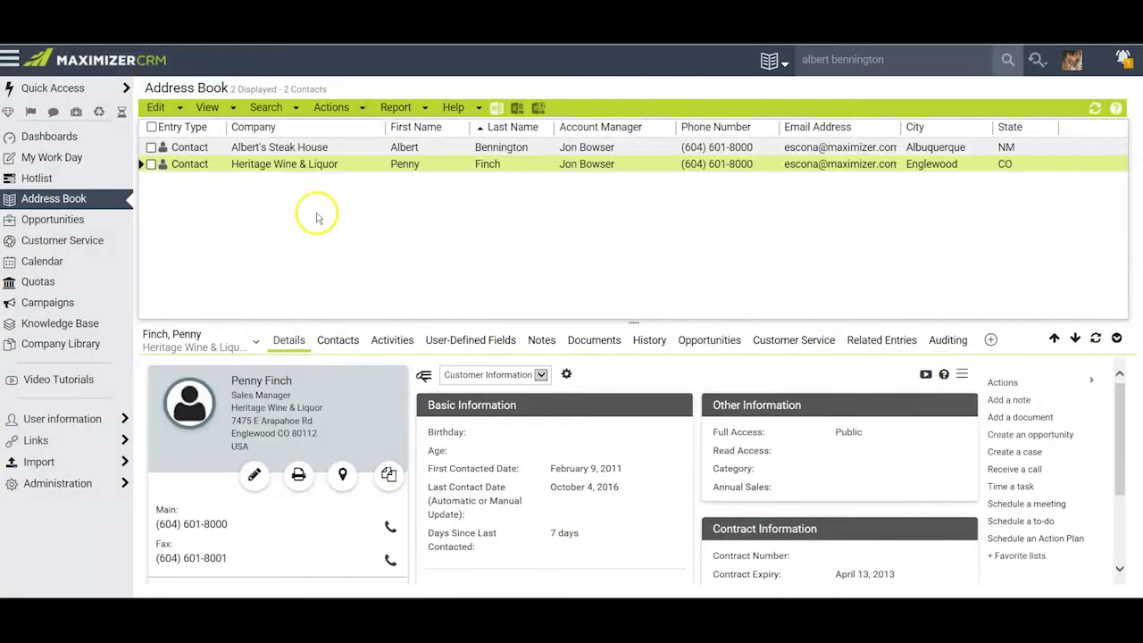
pyautogui.click(268, 107)
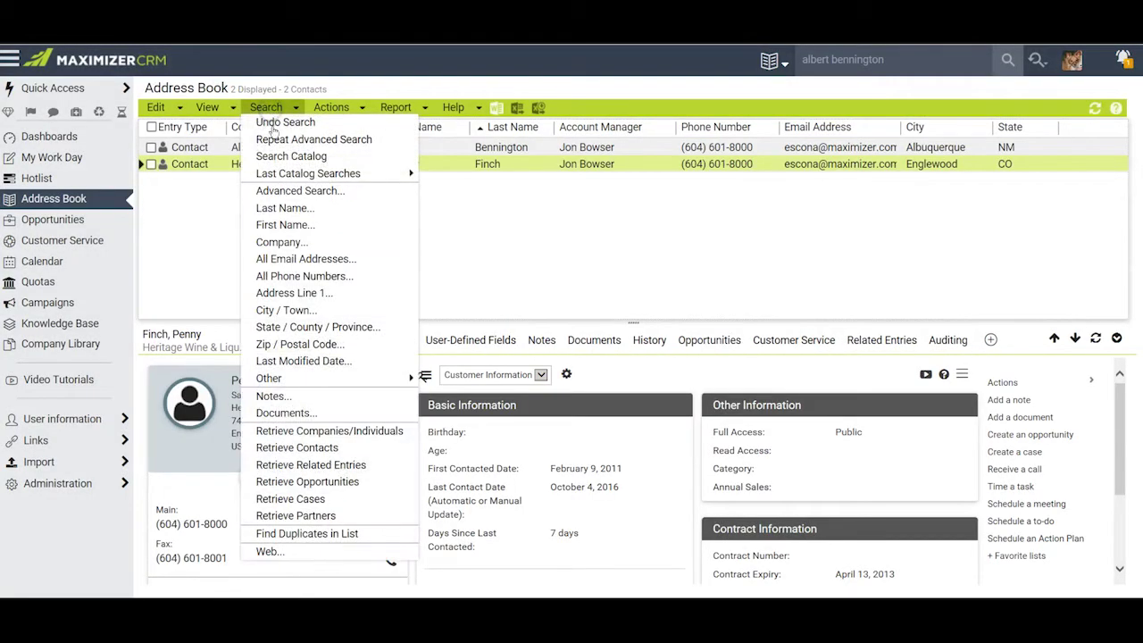
pyautogui.click(284, 225)
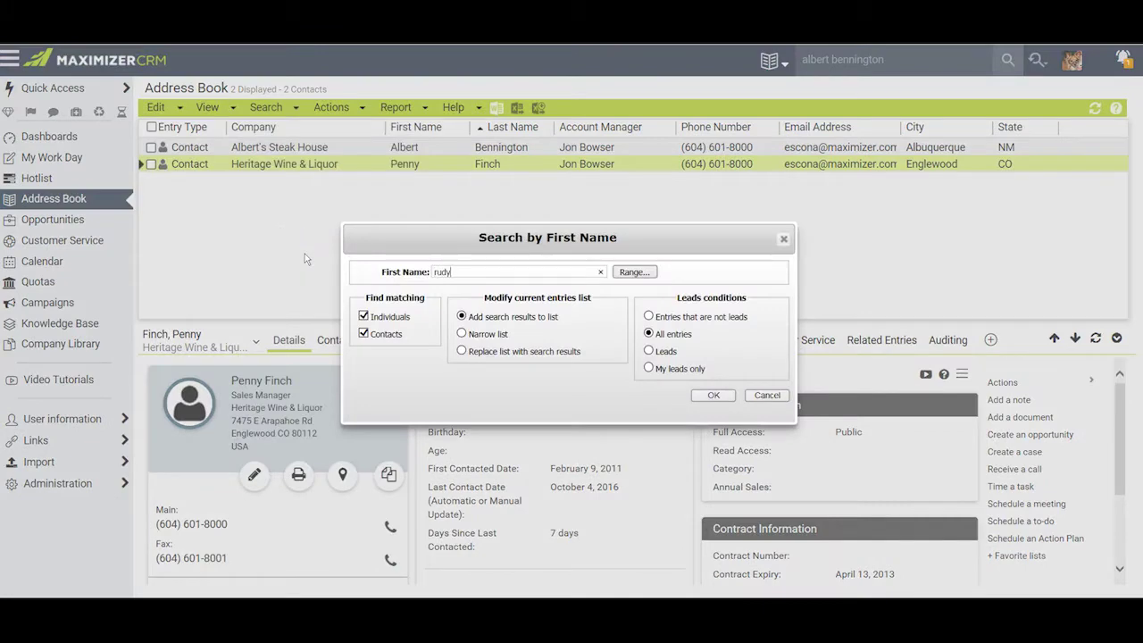
pyautogui.click(705, 395)
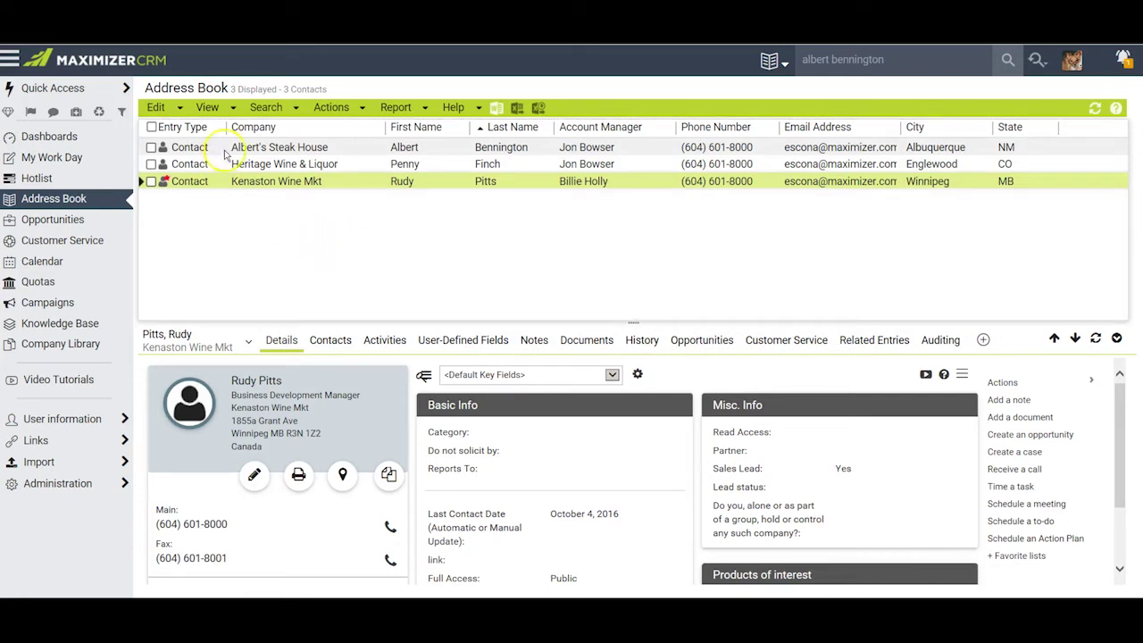
# Create a 'Christmas Party' favorite list with Public Address Book View columns, showing 3 visible entries.
pyautogui.click(207, 108)
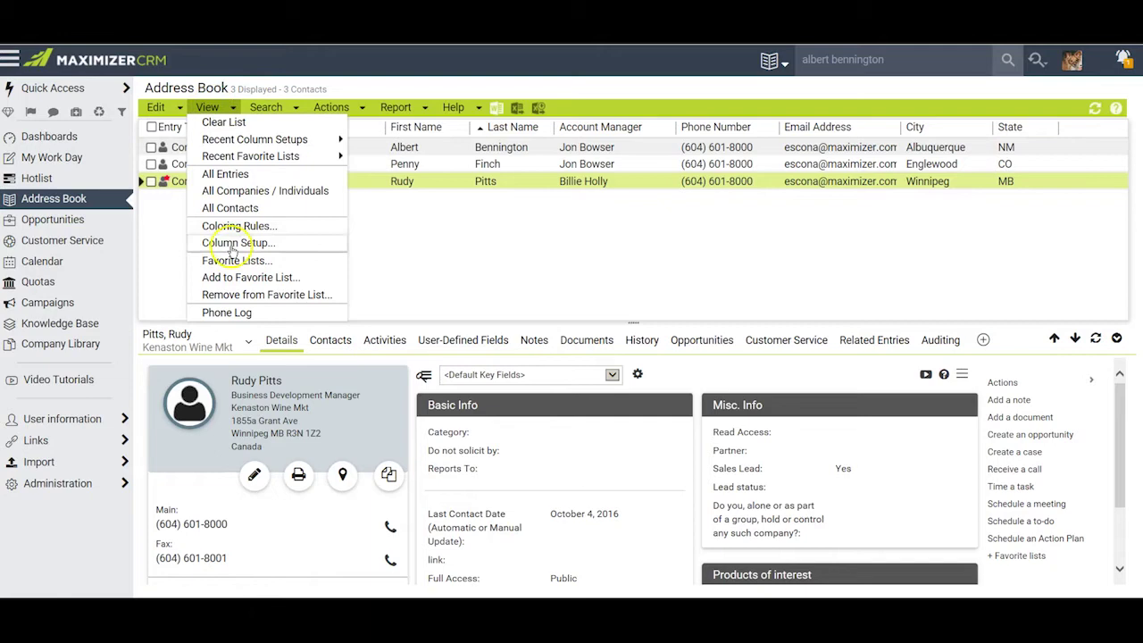
pyautogui.click(233, 261)
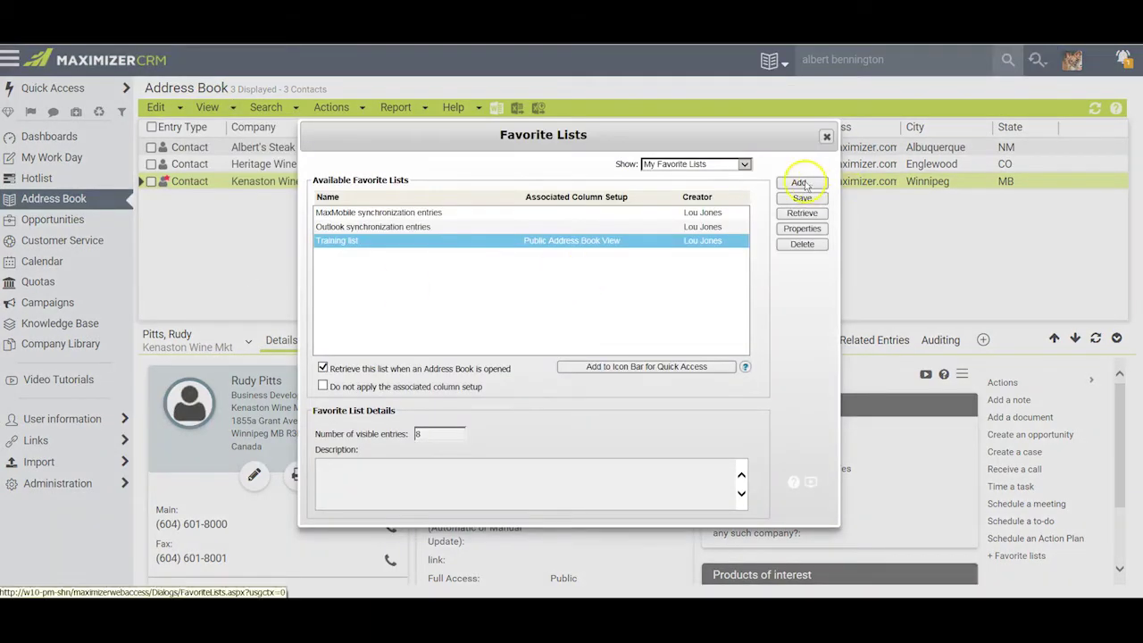
pyautogui.click(801, 182)
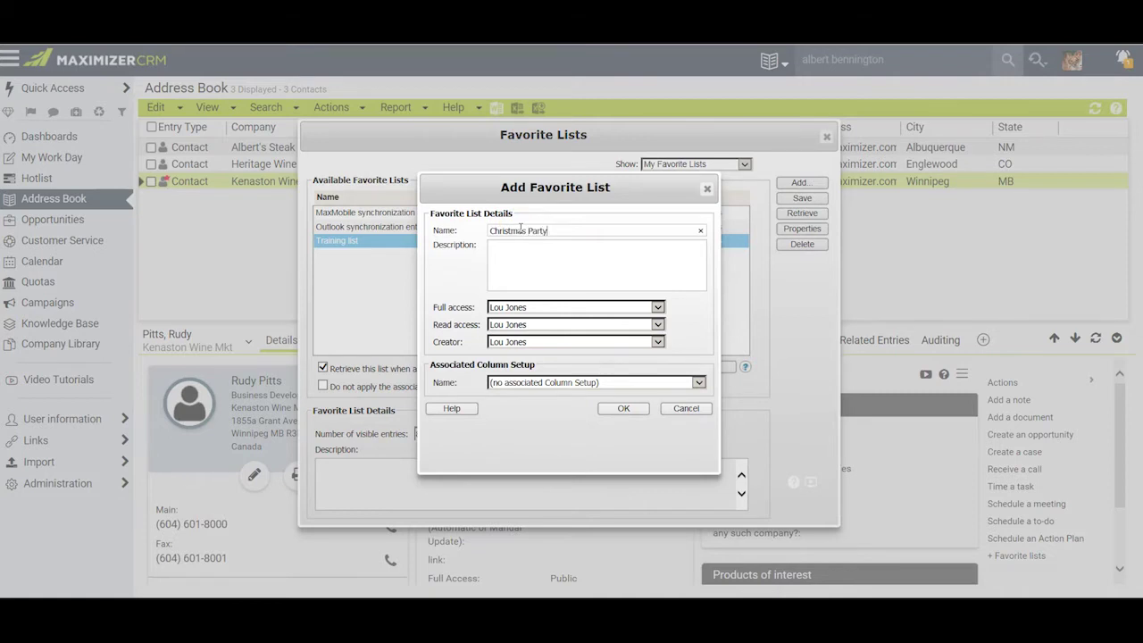
pyautogui.click(698, 382)
pyautogui.click(563, 482)
pyautogui.click(625, 408)
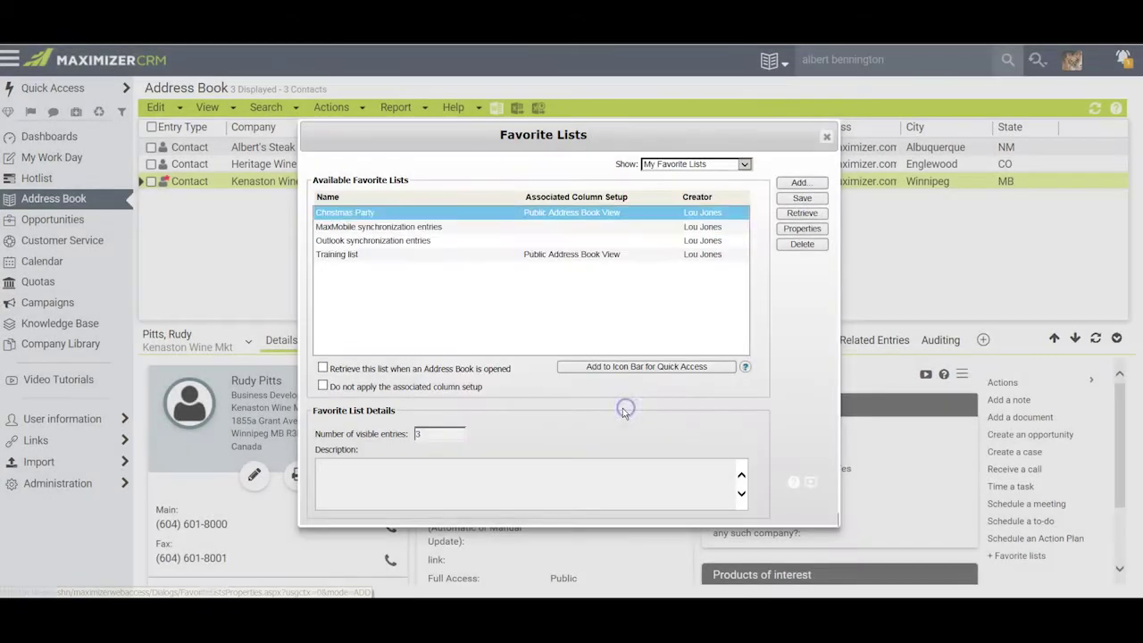
pyautogui.click(422, 435)
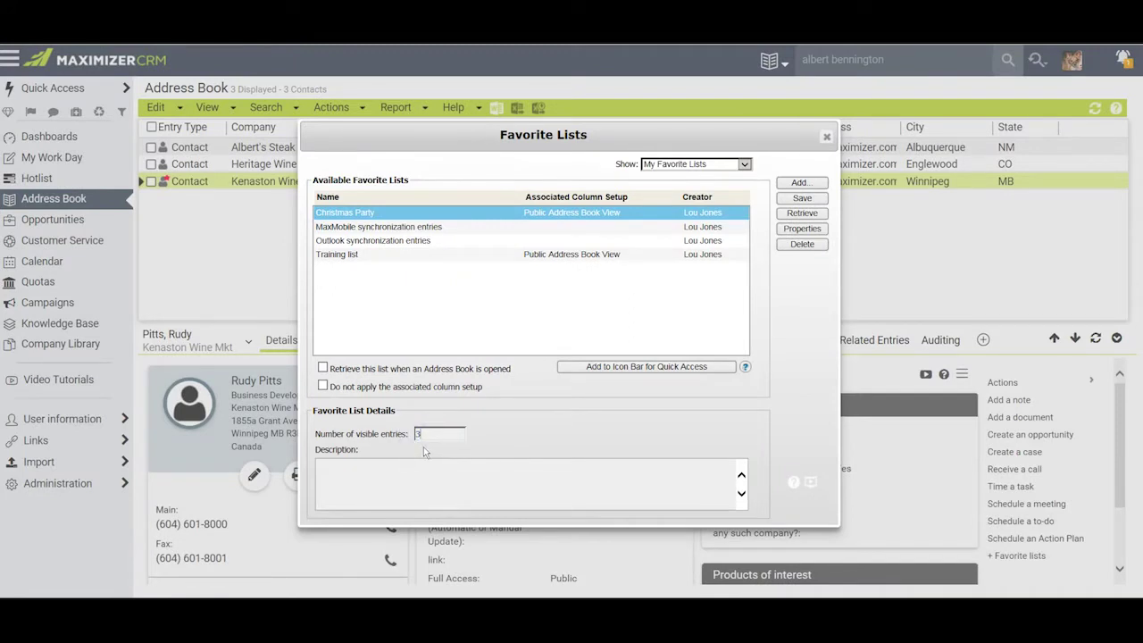
pyautogui.click(427, 507)
pyautogui.doubleClick(423, 435)
pyautogui.click(432, 436)
pyautogui.click(437, 438)
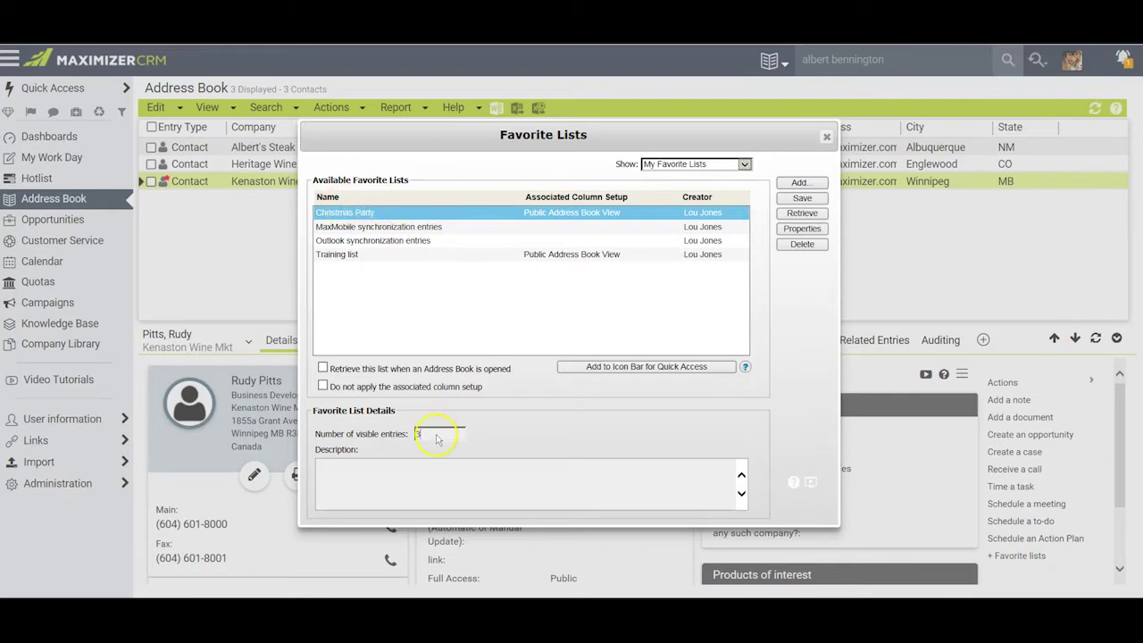
# Add a book-icon shortcut for Christmas Party, then close the Favorite Lists window.
pyautogui.click(620, 369)
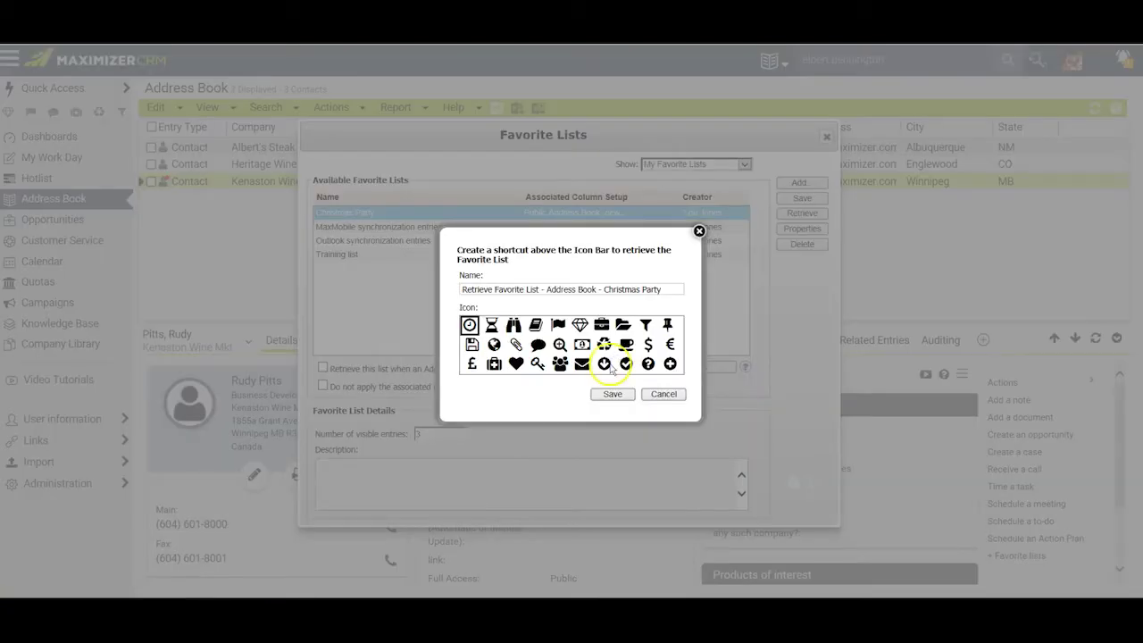
pyautogui.click(535, 326)
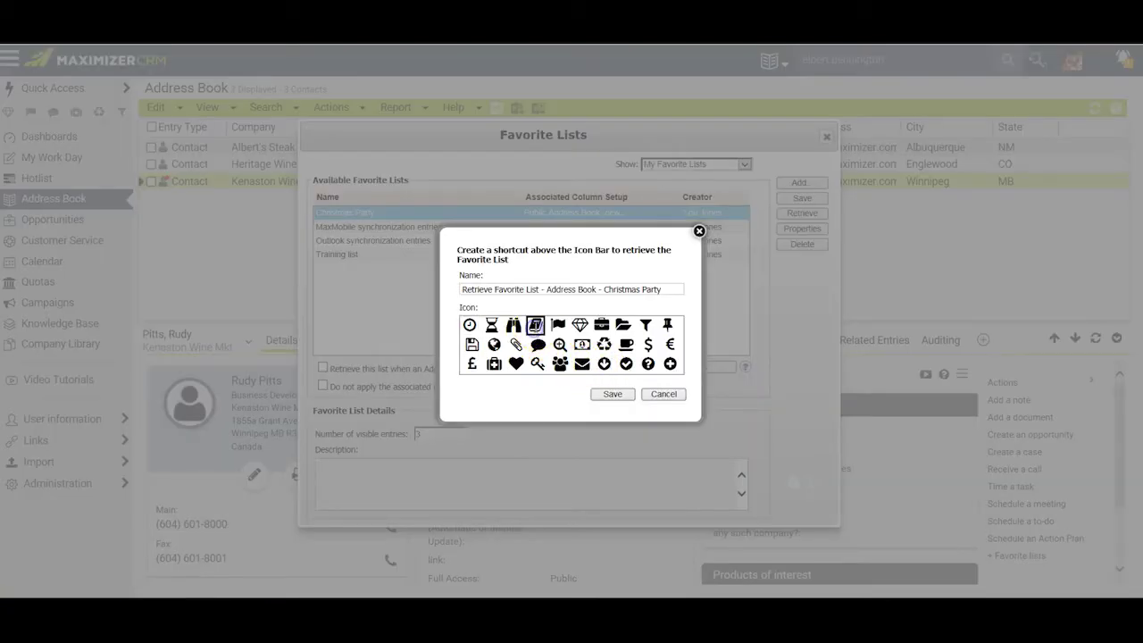
pyautogui.click(613, 394)
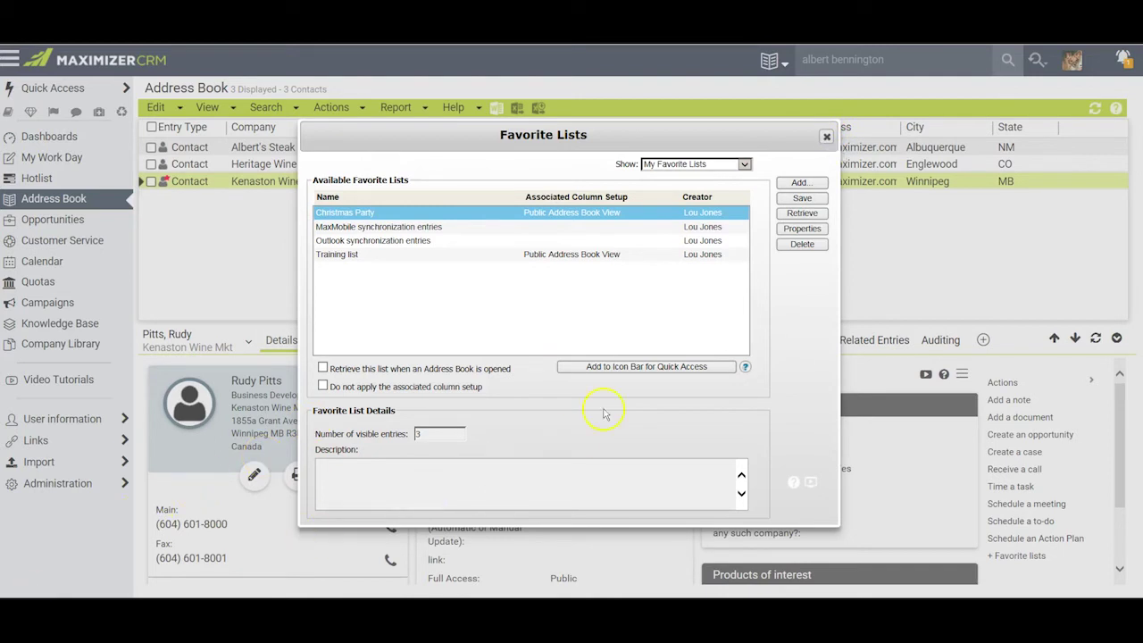
pyautogui.click(827, 137)
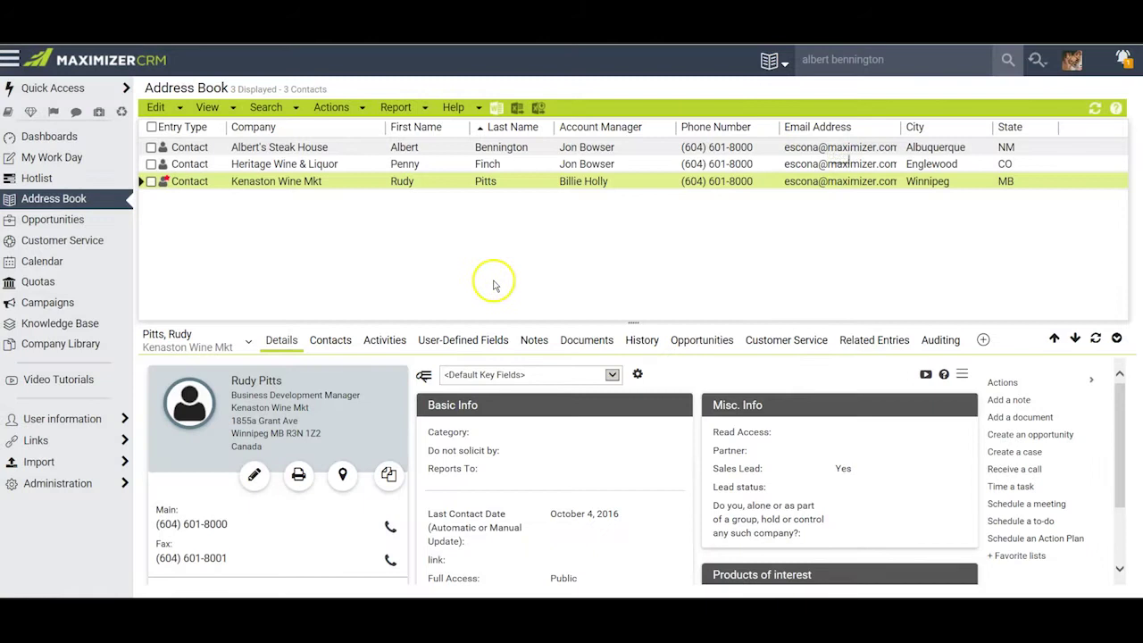
# Browse the three contacts, ending with Albert's Steak House's details loaded.
pyautogui.click(265, 257)
pyautogui.click(345, 148)
pyautogui.click(347, 163)
pyautogui.click(356, 183)
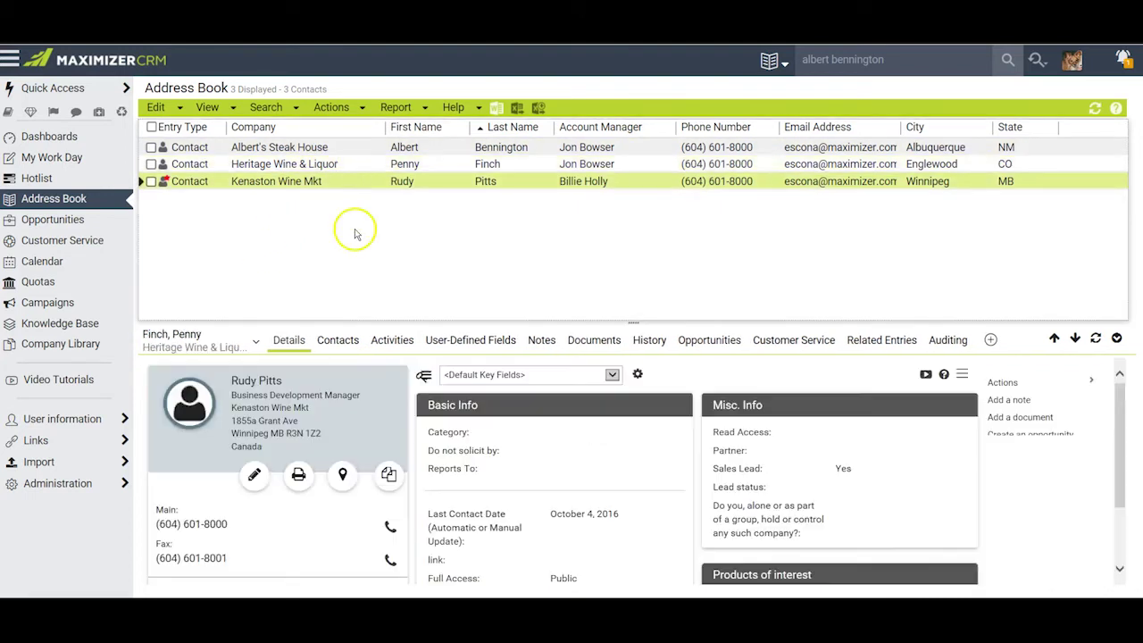
pyautogui.click(280, 182)
pyautogui.click(264, 243)
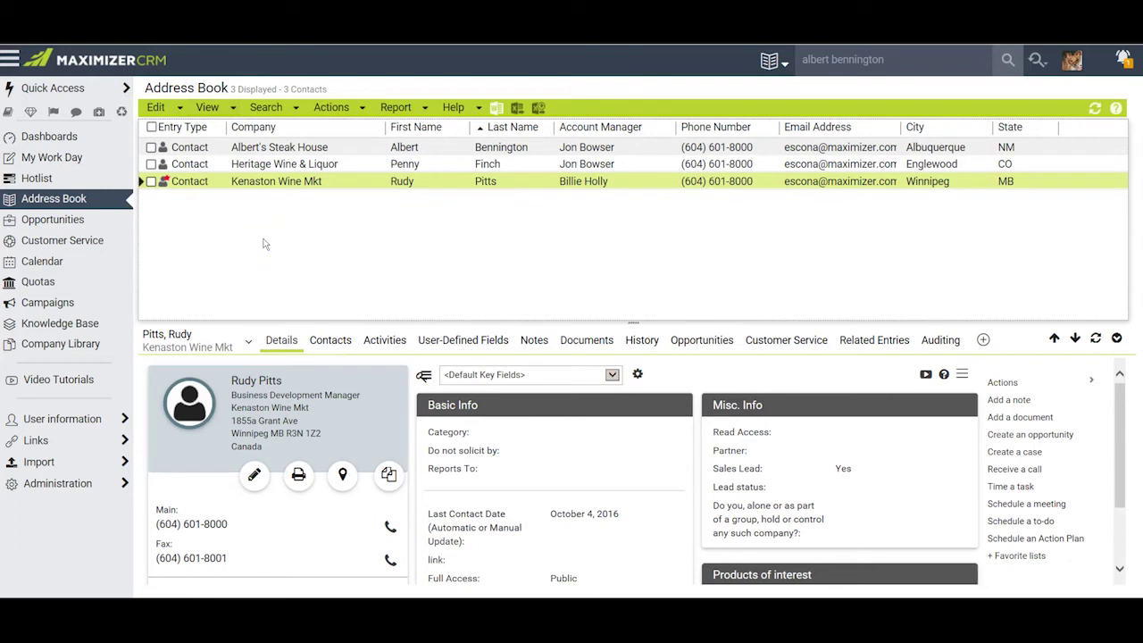
pyautogui.click(250, 249)
pyautogui.click(317, 246)
# Remove Albert's Steak House, as the current entry, from the Christmas Party list via its context menu.
pyautogui.click(368, 148)
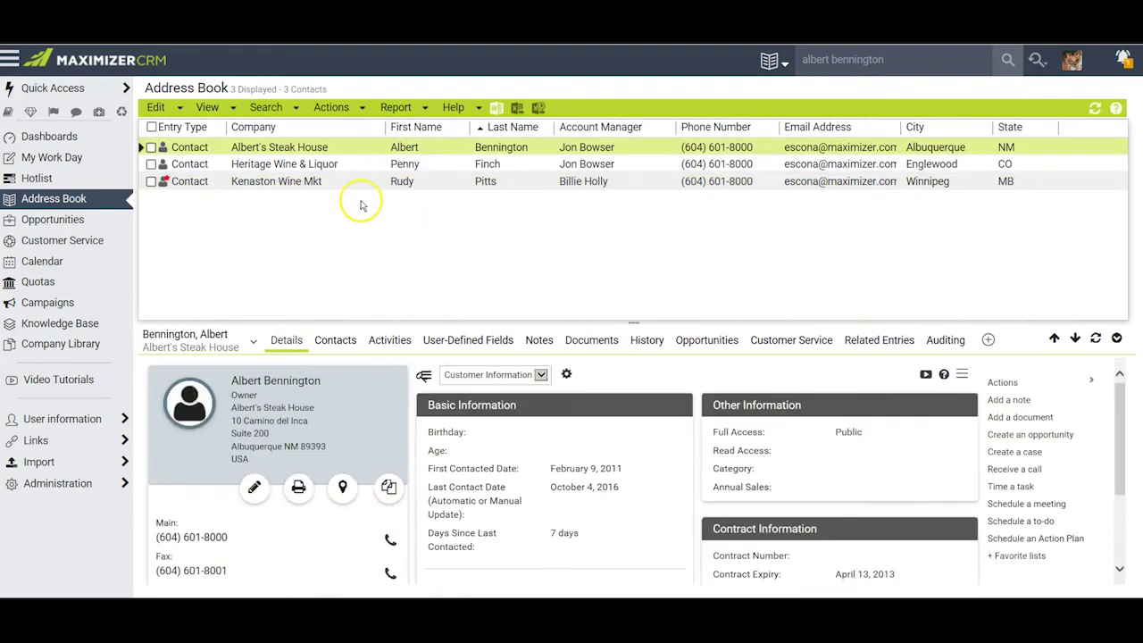
pyautogui.rightClick(365, 151)
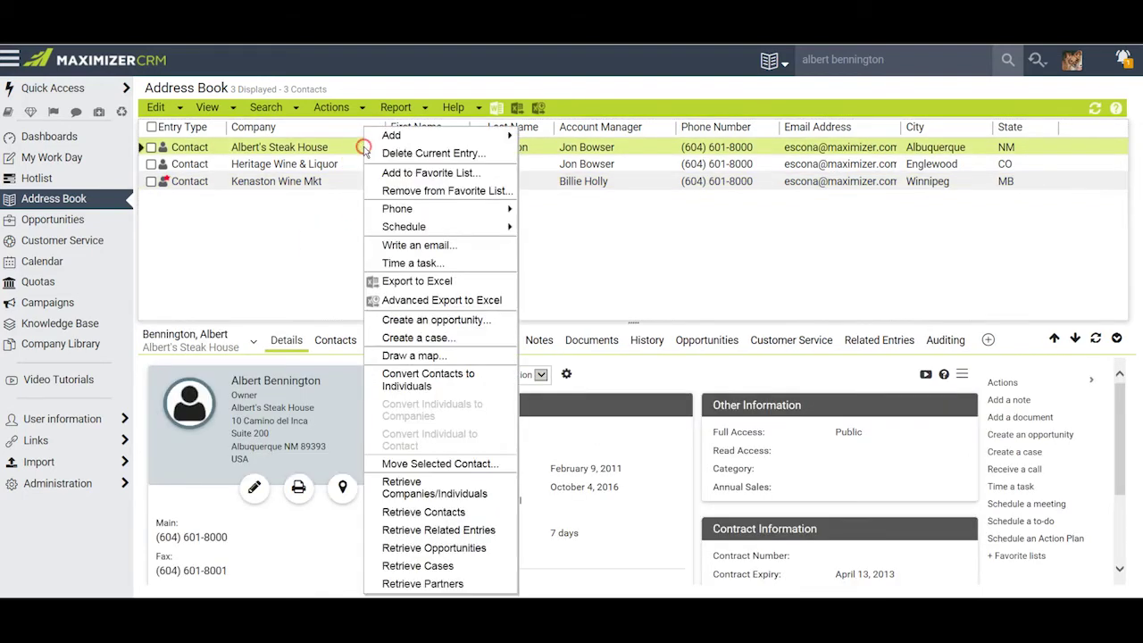
pyautogui.click(402, 190)
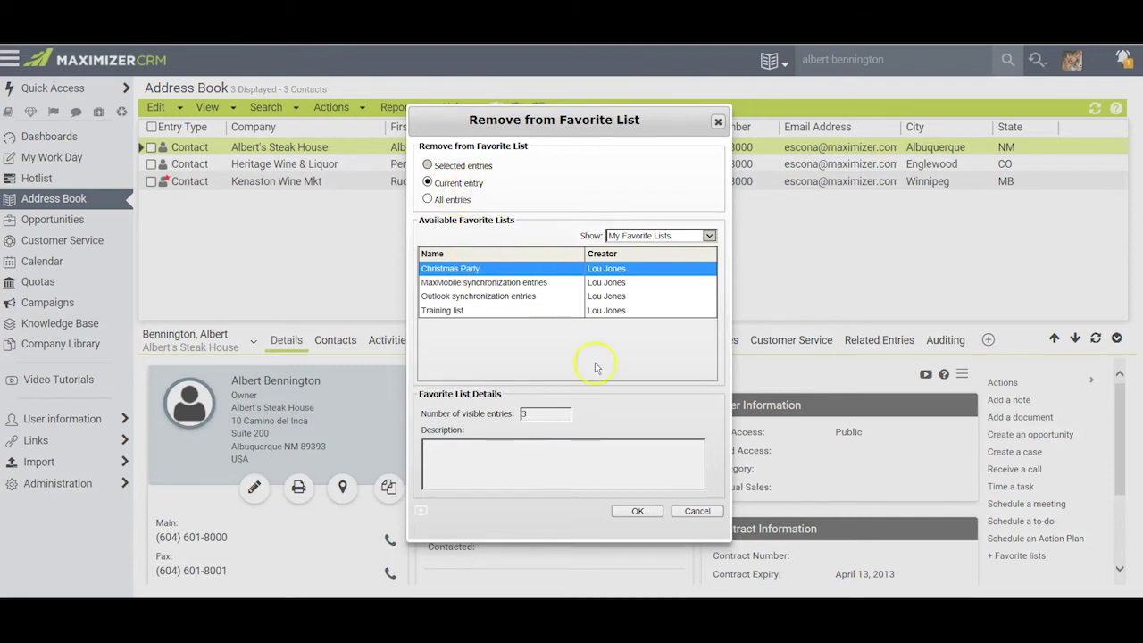
pyautogui.click(638, 511)
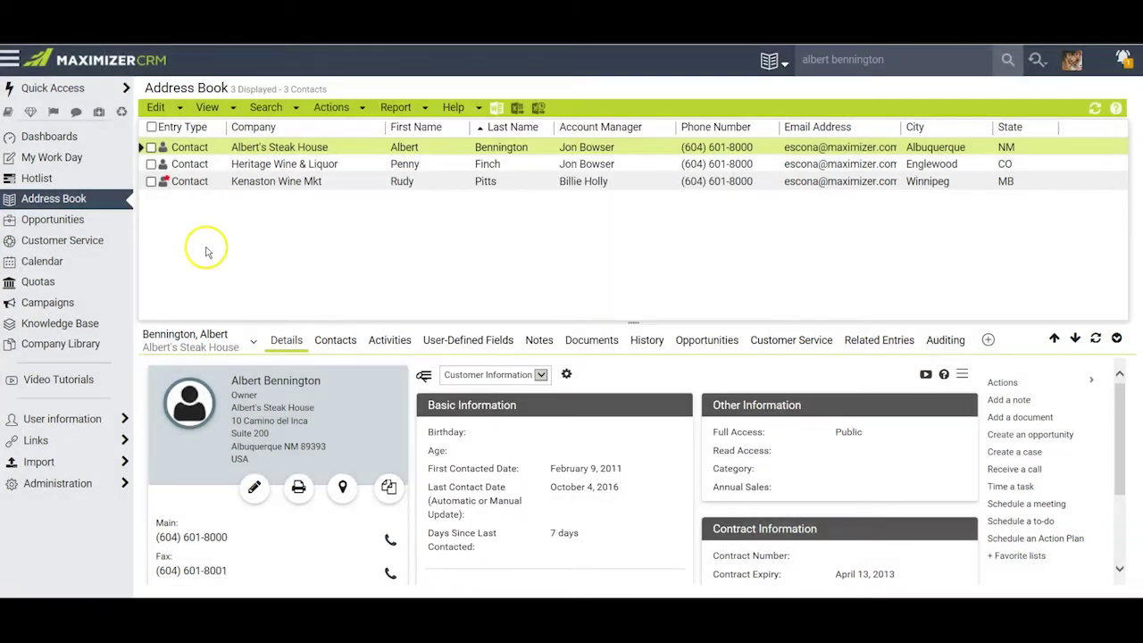
# Remove Heritage Wine & Liquor from Christmas Party using the Actions panel's Favorite lists option.
pyautogui.click(428, 166)
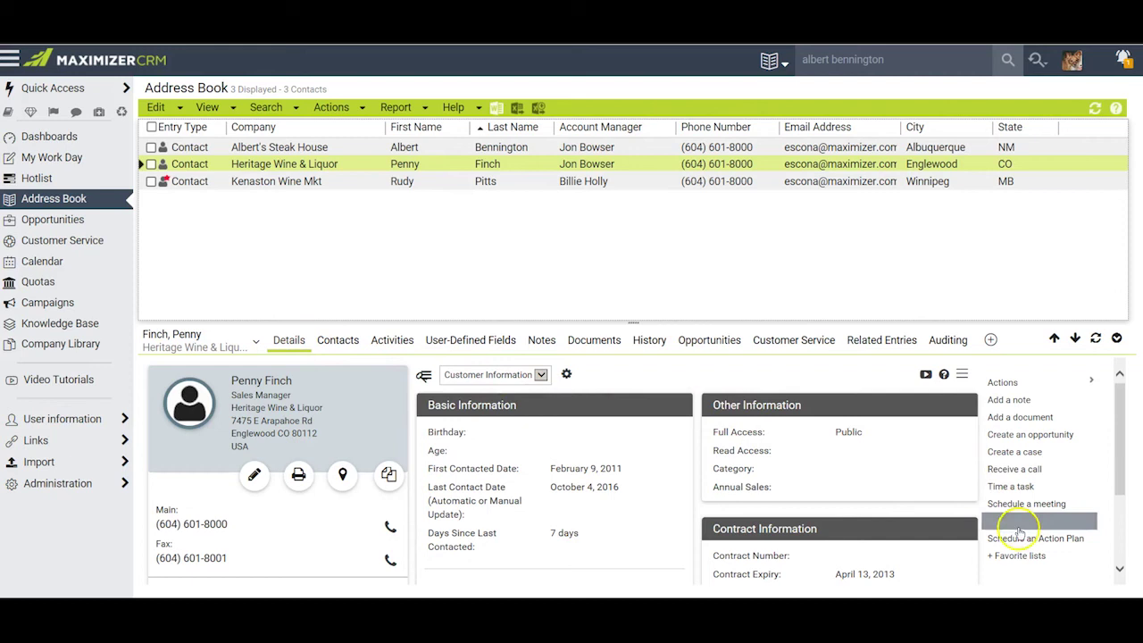
pyautogui.click(990, 556)
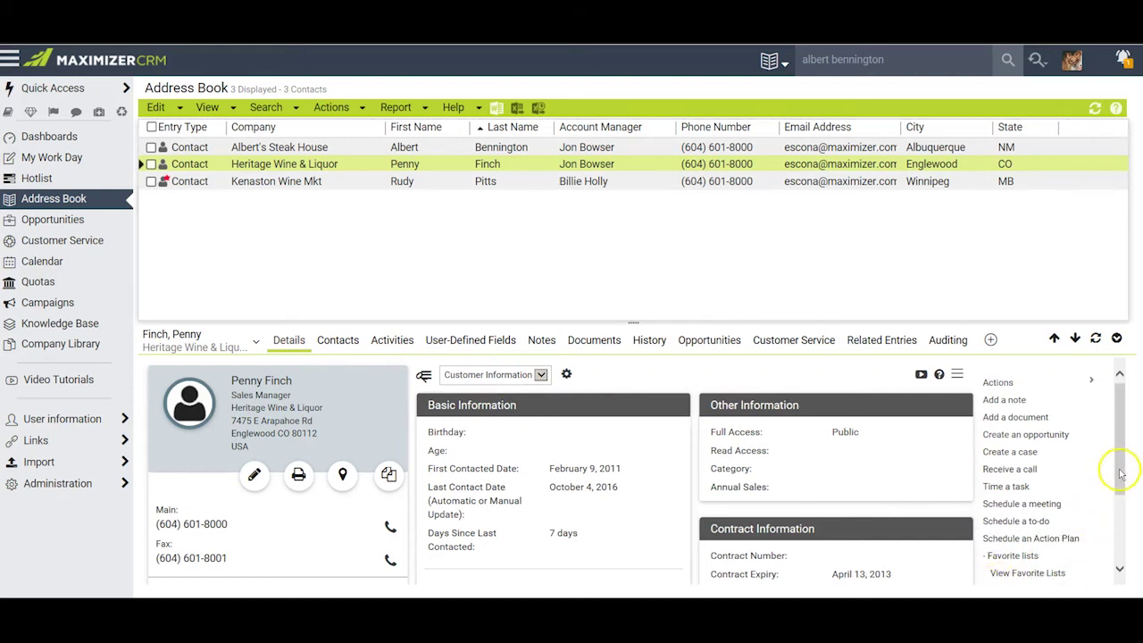
pyautogui.moveTo(1121, 473); pyautogui.dragTo(1115, 505)
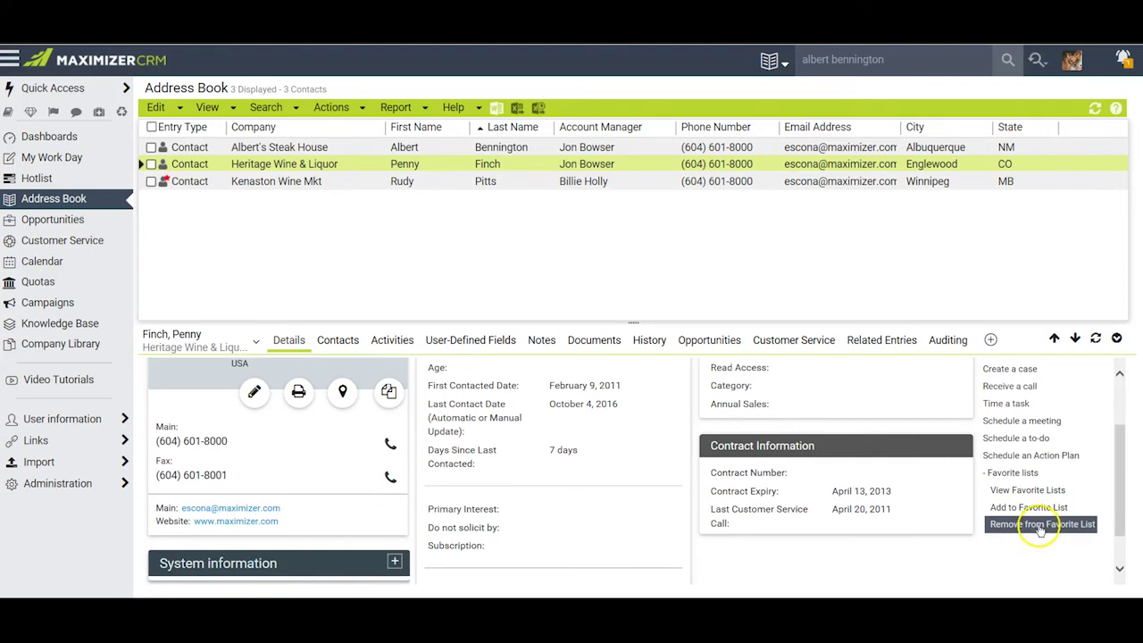
pyautogui.click(1040, 527)
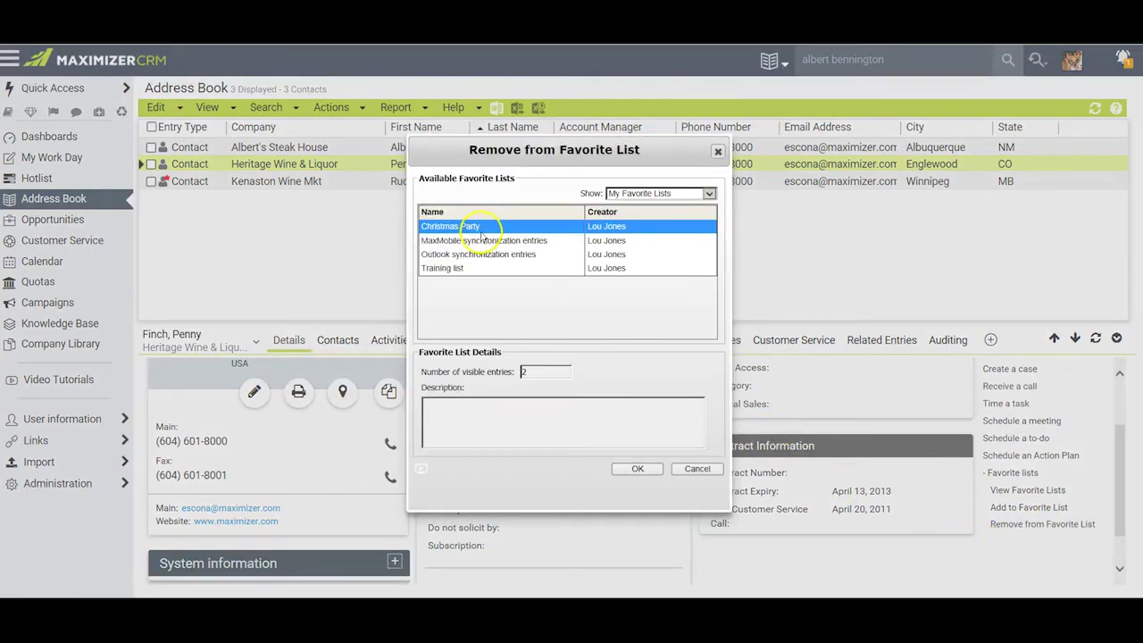
pyautogui.click(639, 471)
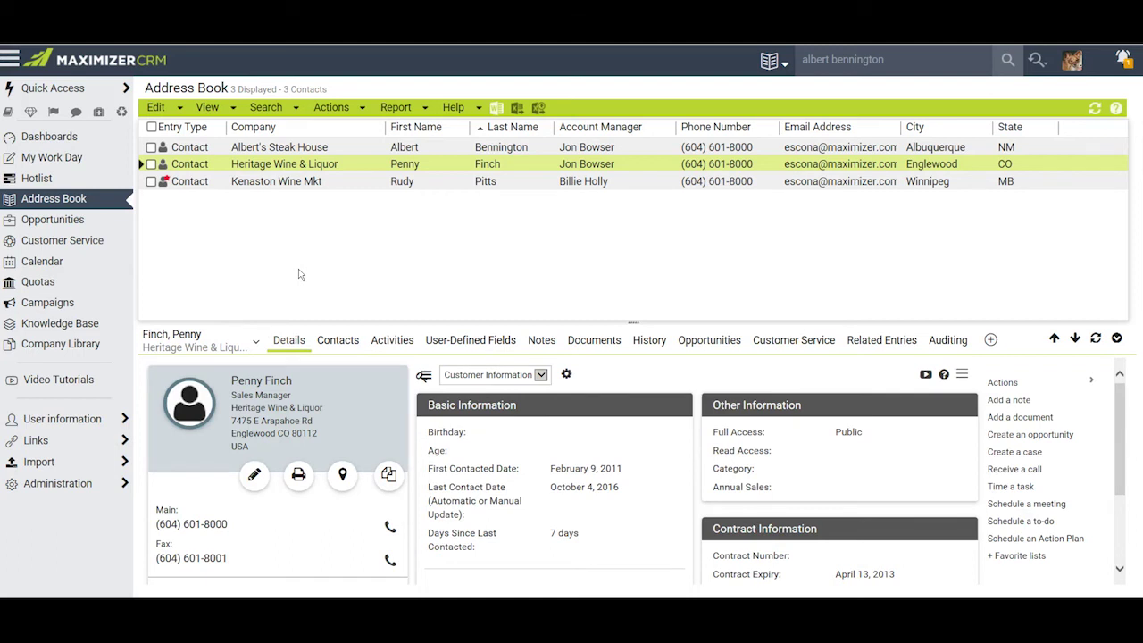
# Reopen Favorite Lists and check that Christmas Party now shows 1 visible entry.
pyautogui.click(207, 107)
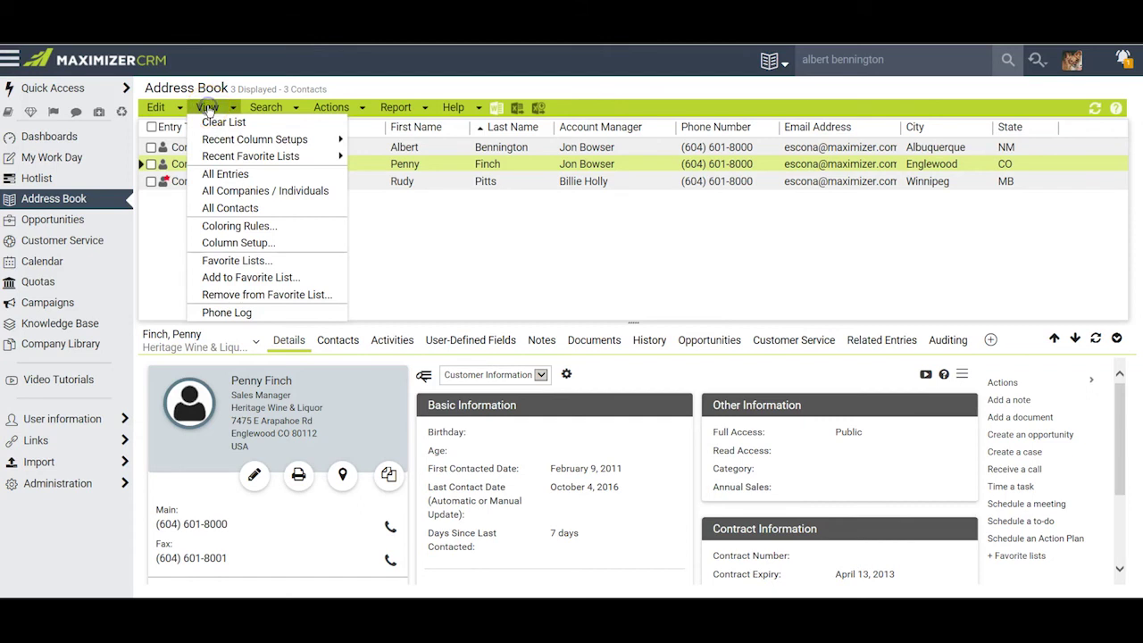
pyautogui.click(237, 260)
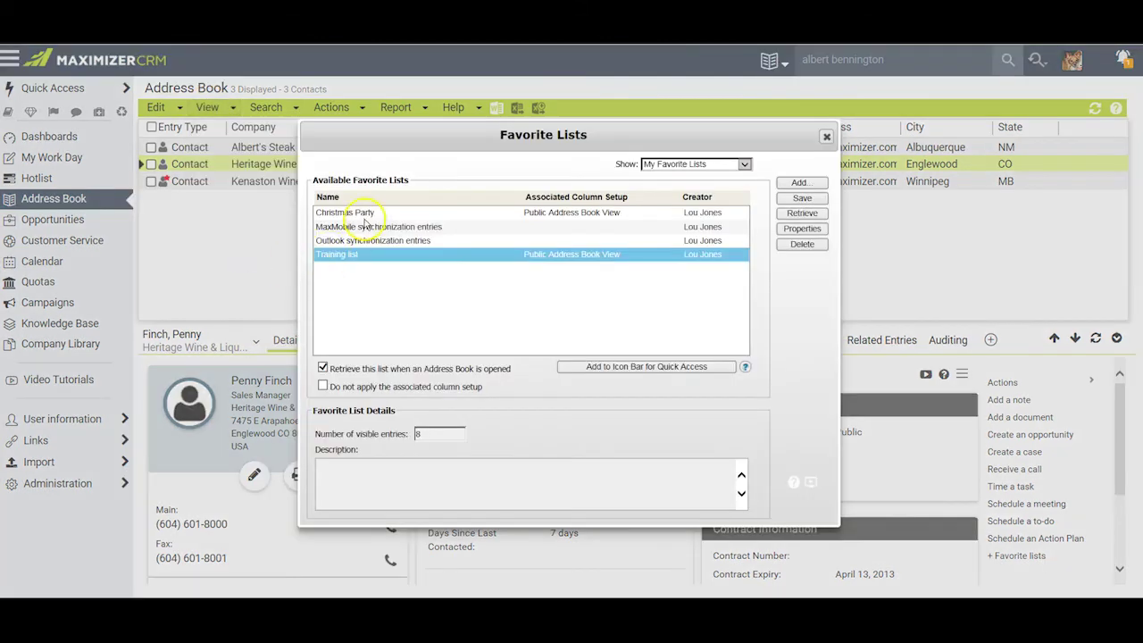
pyautogui.click(383, 214)
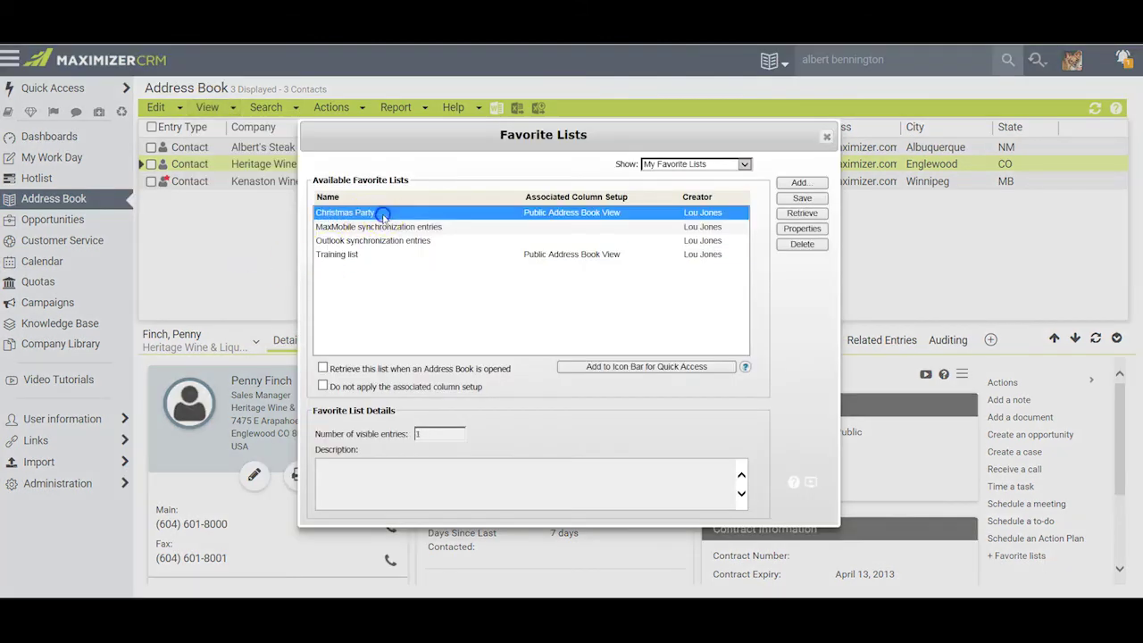
pyautogui.doubleClick(419, 434)
pyautogui.click(438, 439)
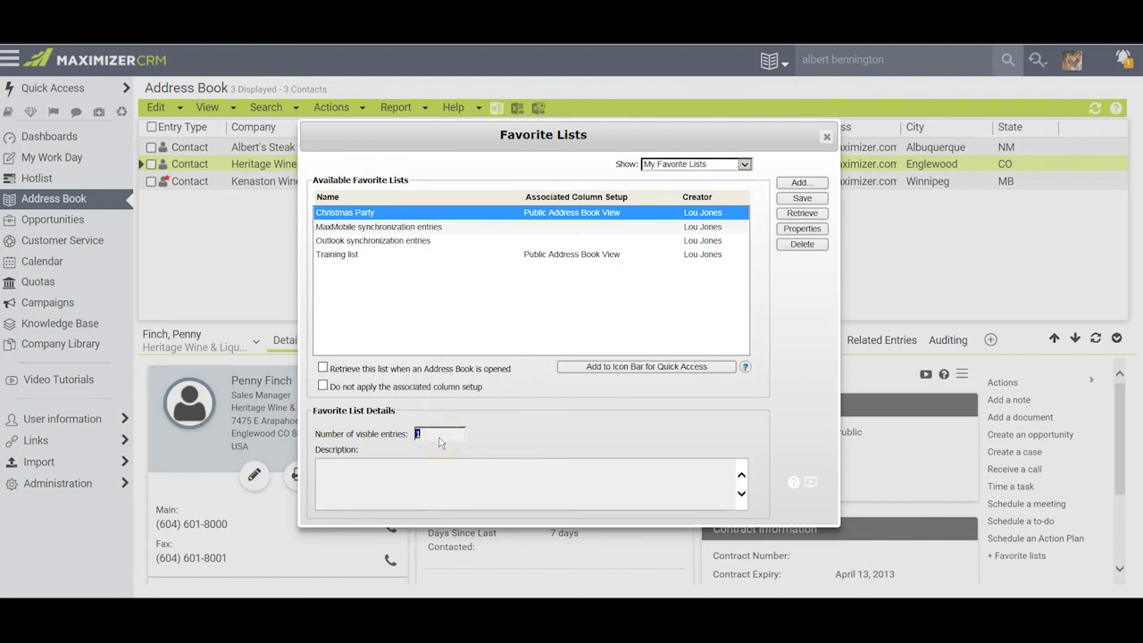